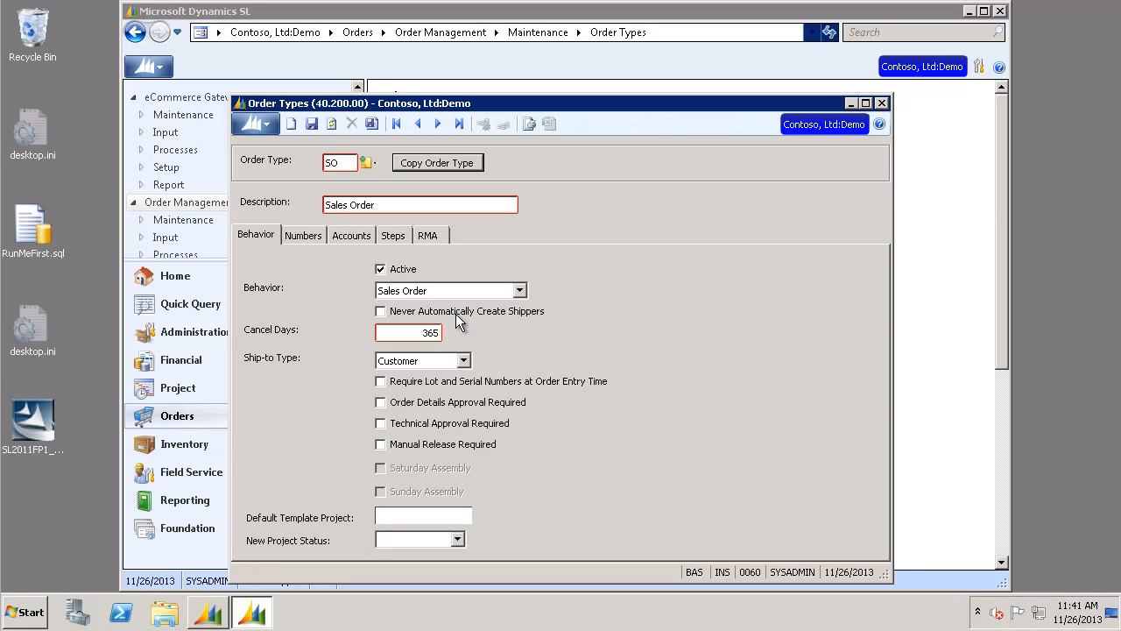
- Close Order Types, open Sales Order Entry and start a new SO order for customer C315
{"action": "left_click", "coordinate": [882, 103]}
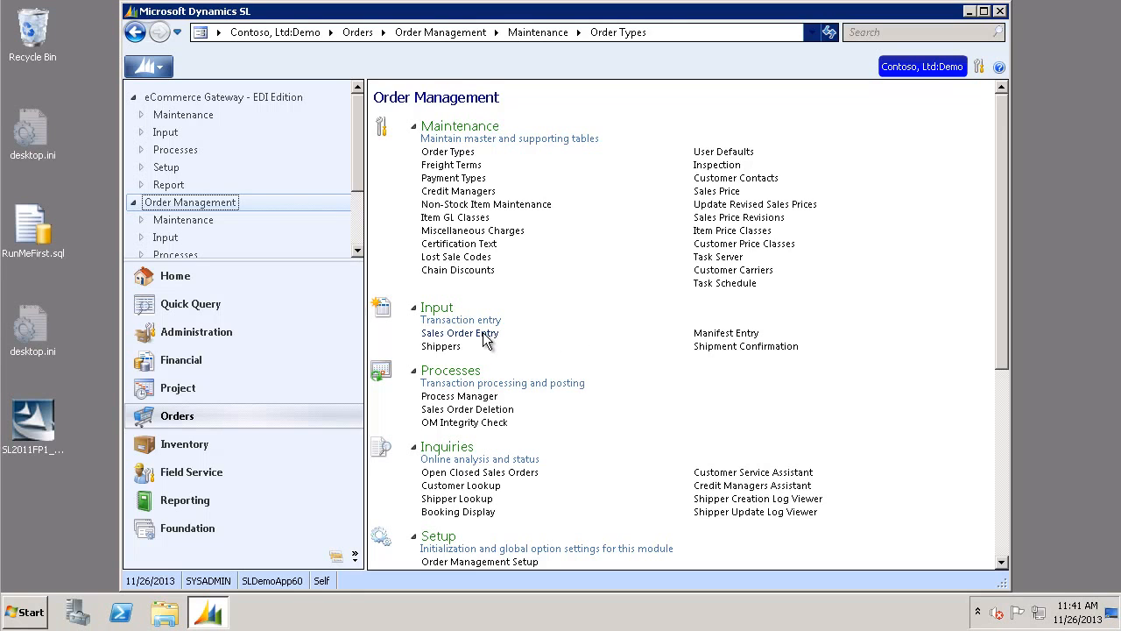
{"action": "left_click", "coordinate": [483, 334]}
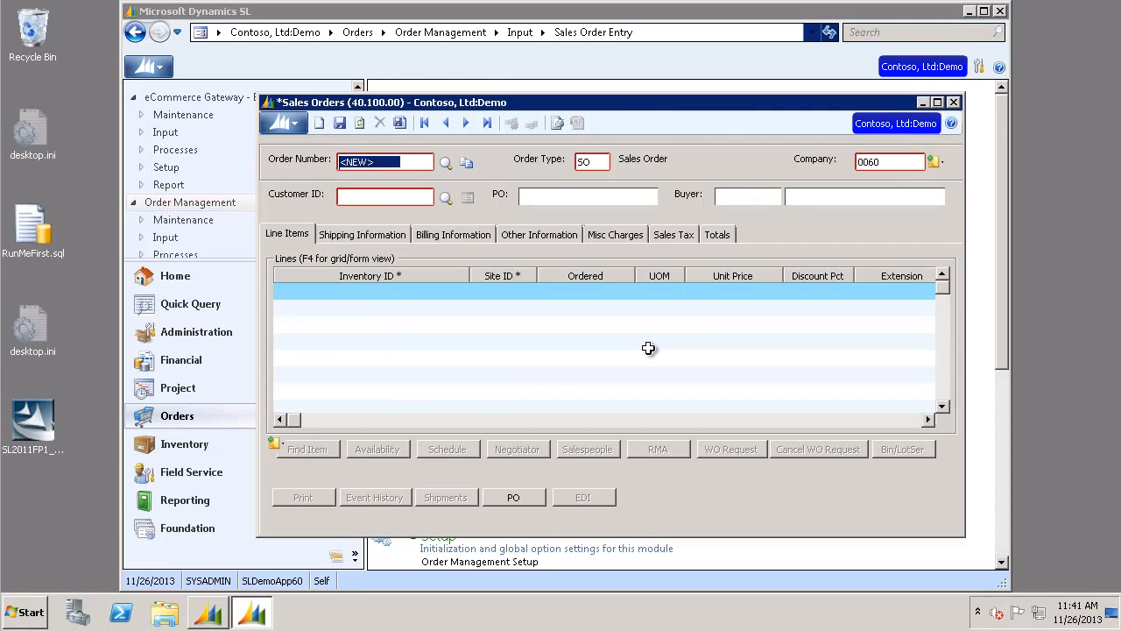
{"action": "key", "text": "Tab"}
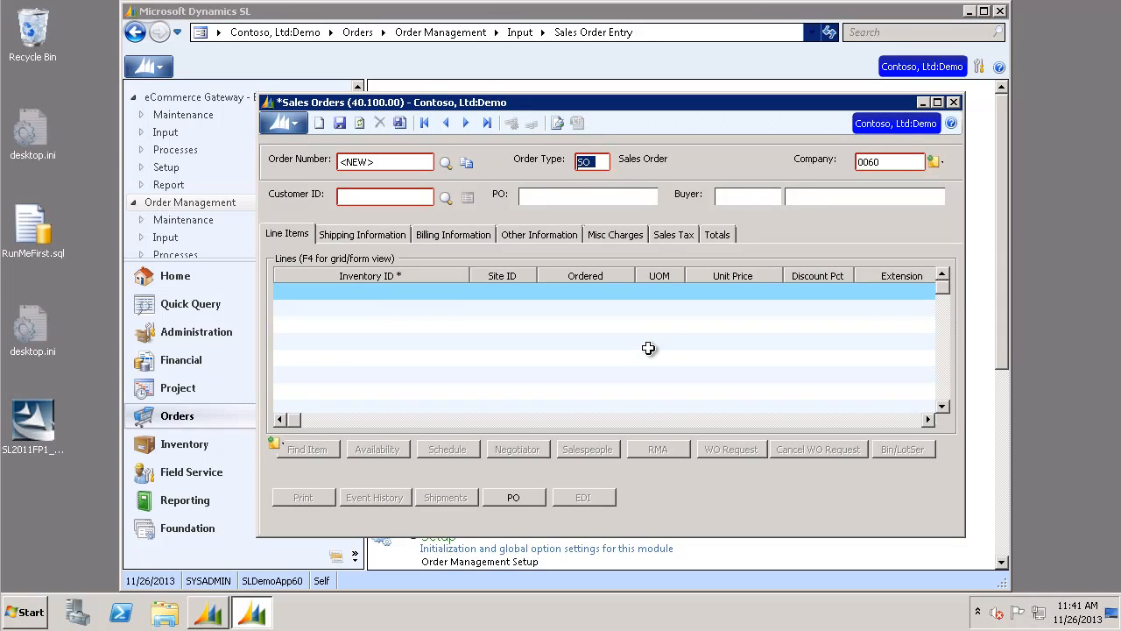
{"action": "key", "text": "Tab"}
{"action": "key", "text": "F3"}
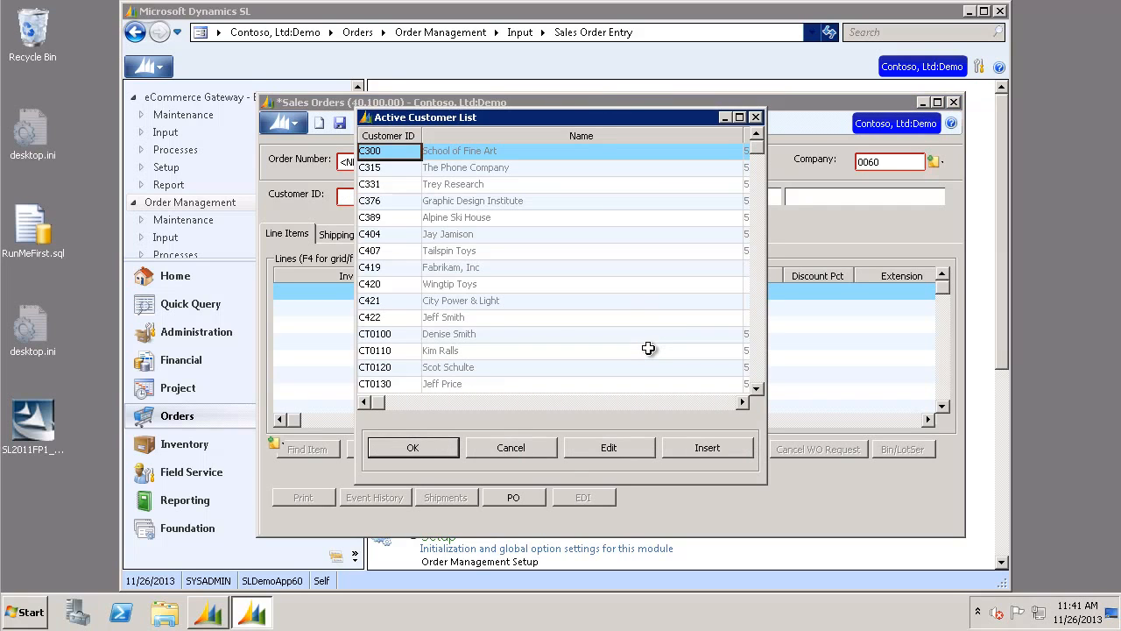
{"action": "key", "text": "Down"}
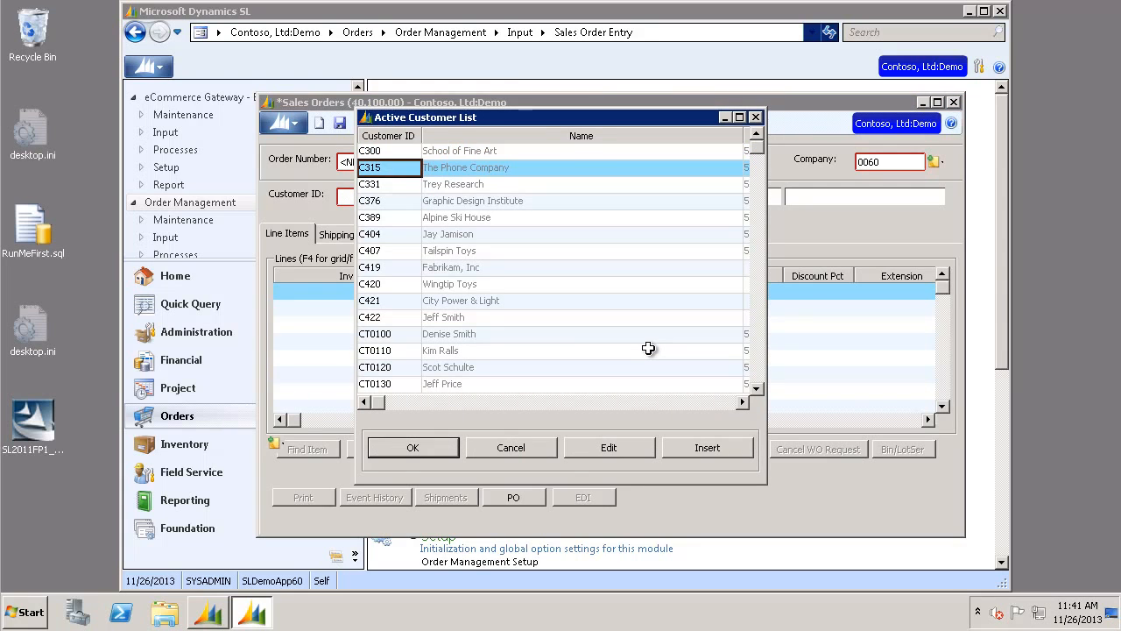
{"action": "key", "text": "Return"}
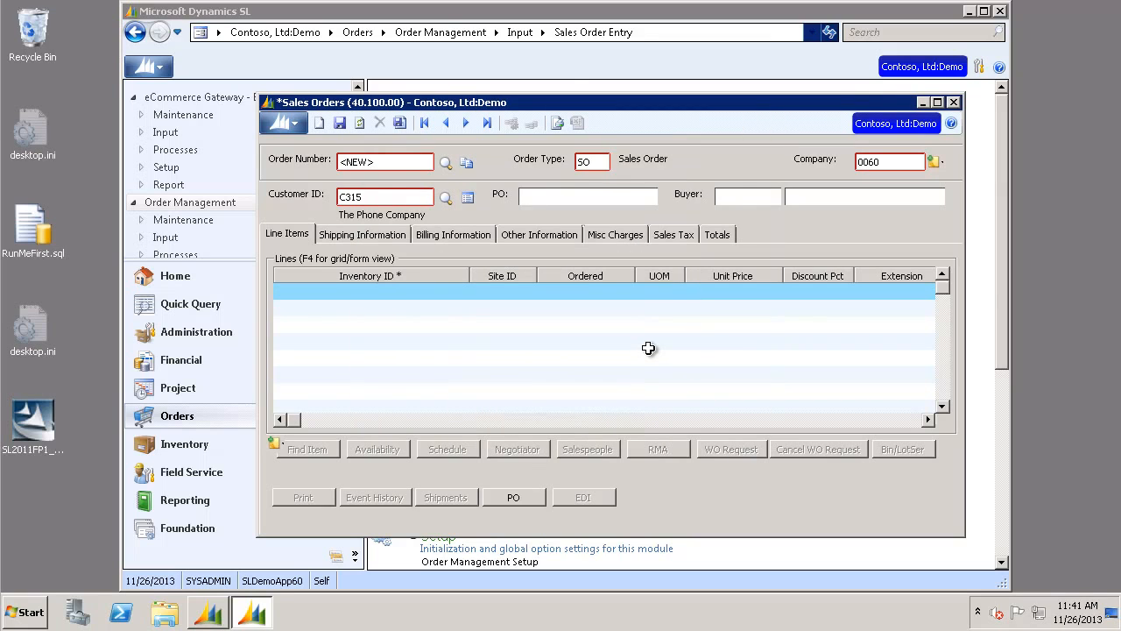
- Add an order line by looking up inventory item 0RBOLT
{"action": "key", "text": "Tab"}
{"action": "key", "text": "Tab"}
{"action": "key", "text": "Tab"}
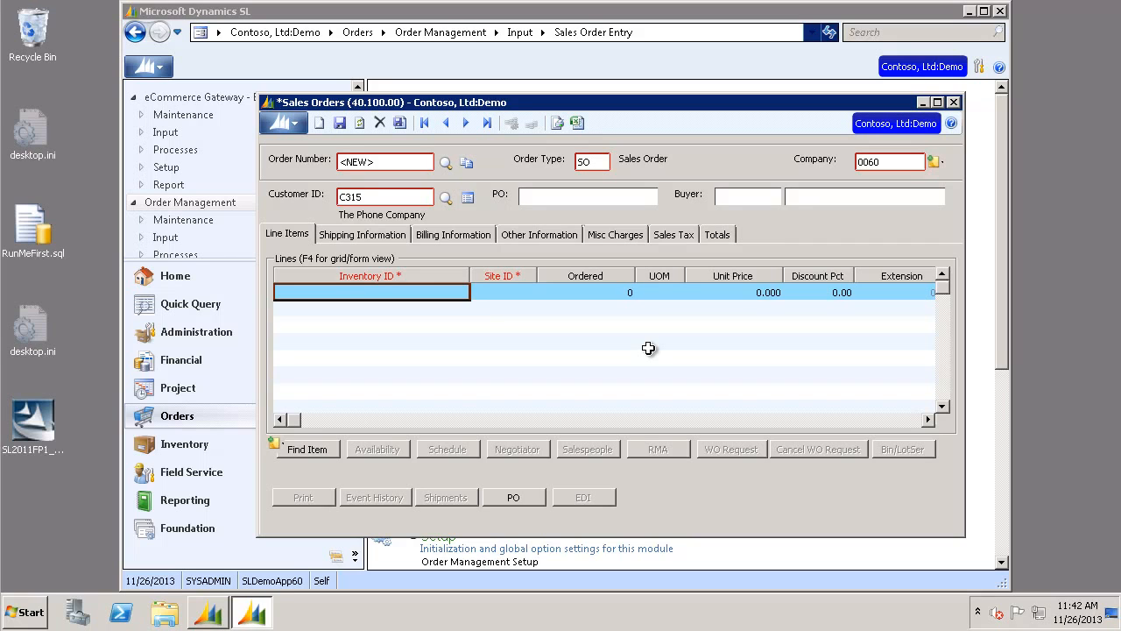
{"action": "key", "text": "F3"}
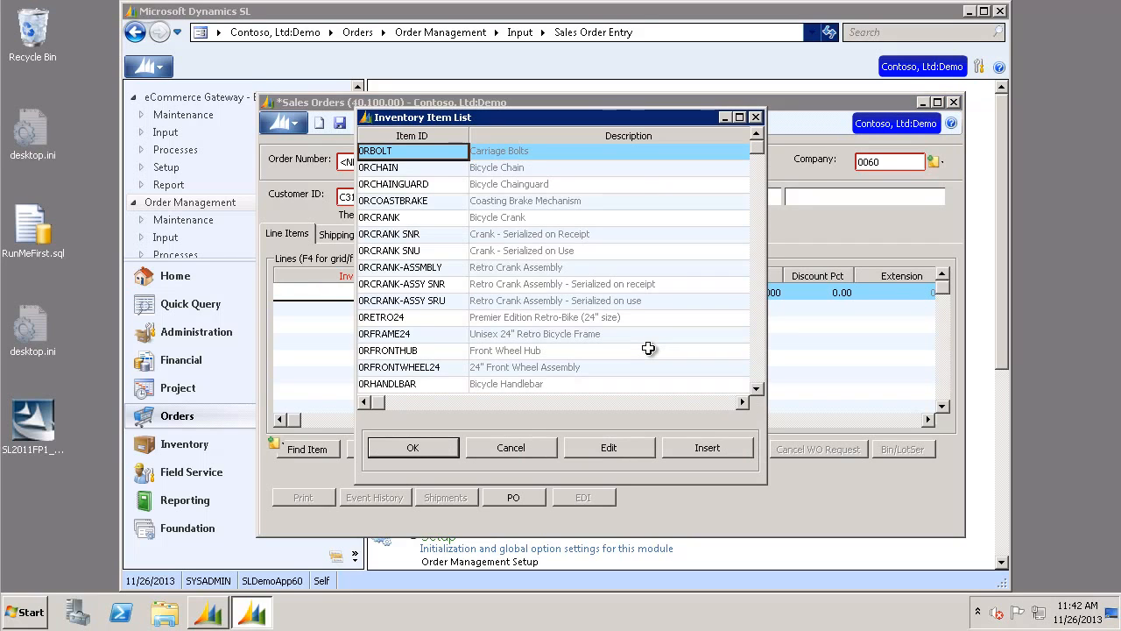
{"action": "key", "text": "Return"}
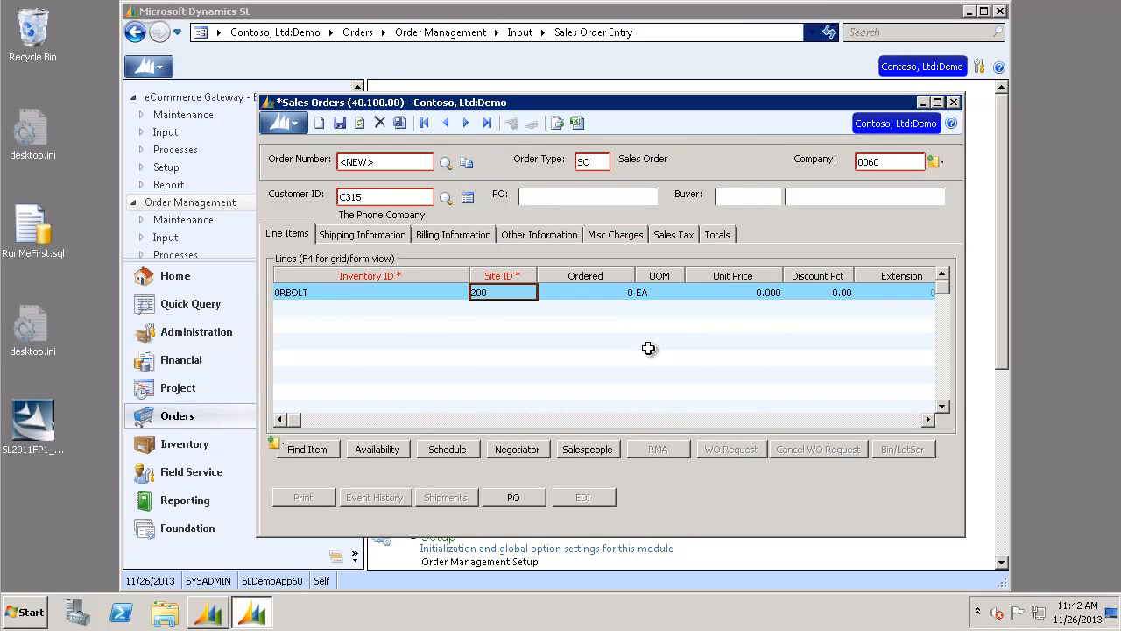
- Set the line's ordered quantity to 2 and unit price to 1
{"action": "key", "text": "Tab"}
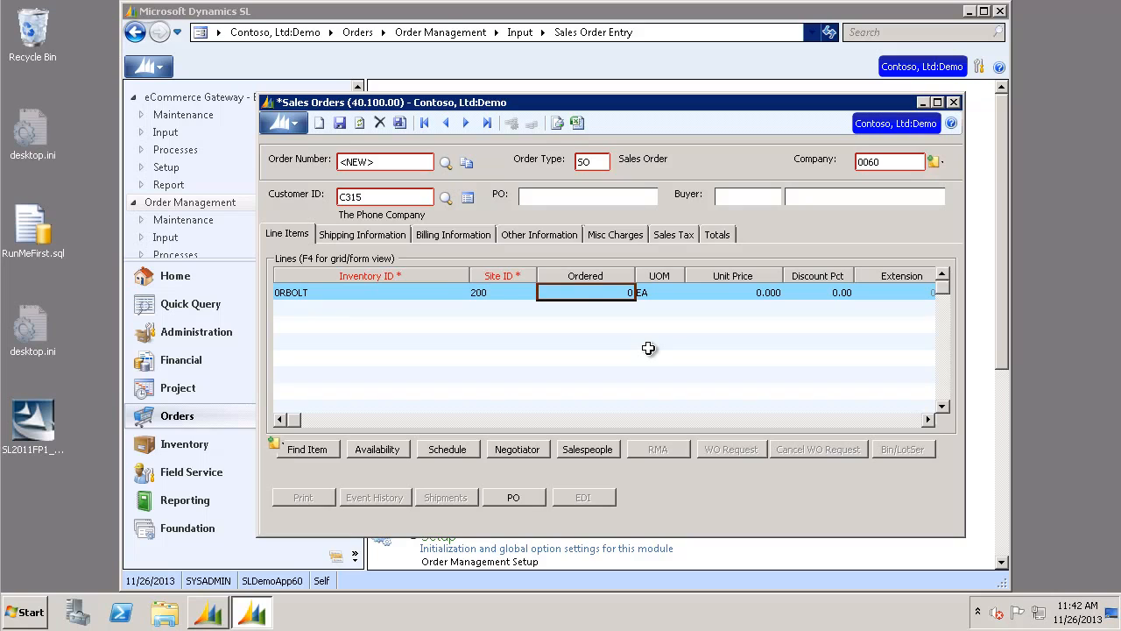
{"action": "type", "text": "2"}
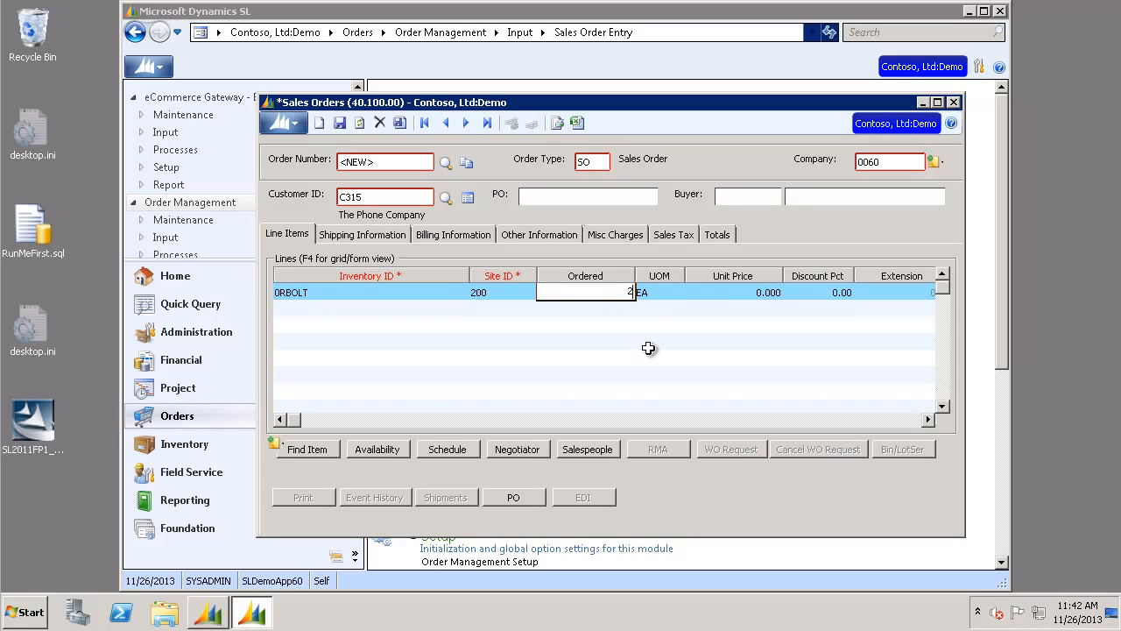
{"action": "key", "text": "Tab"}
- Move through the remaining line fields to commit the order line
{"action": "key", "text": "Tab"}
{"action": "type", "text": "1"}
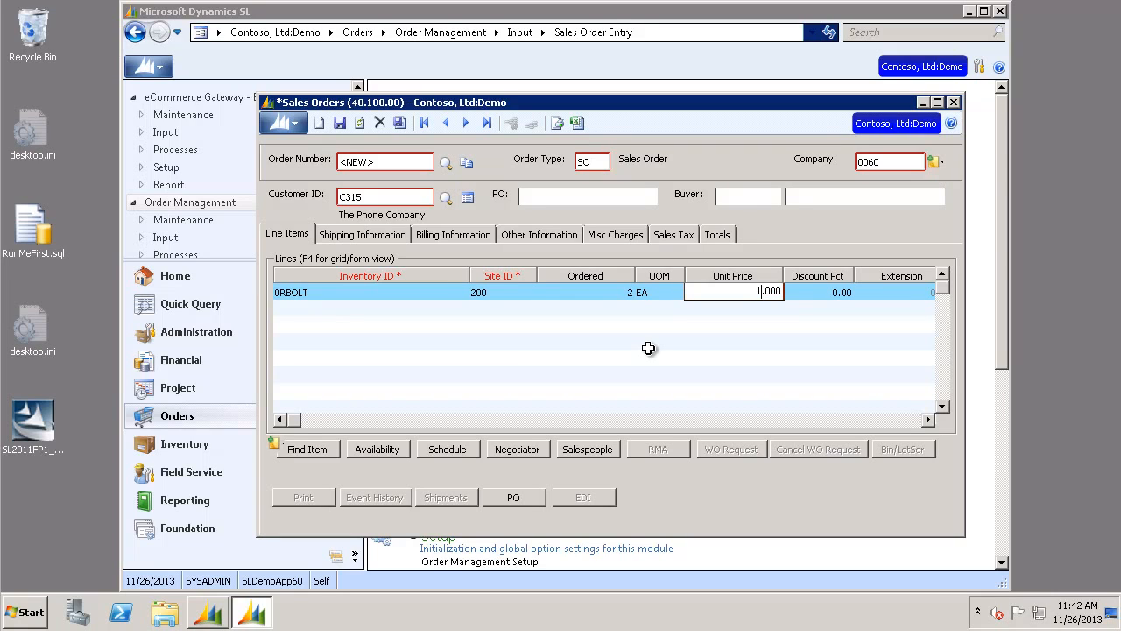
{"action": "key", "text": "Tab"}
{"action": "key", "text": "Tab"}
{"action": "key", "text": "Tab"}
{"action": "key", "text": "Tab"}
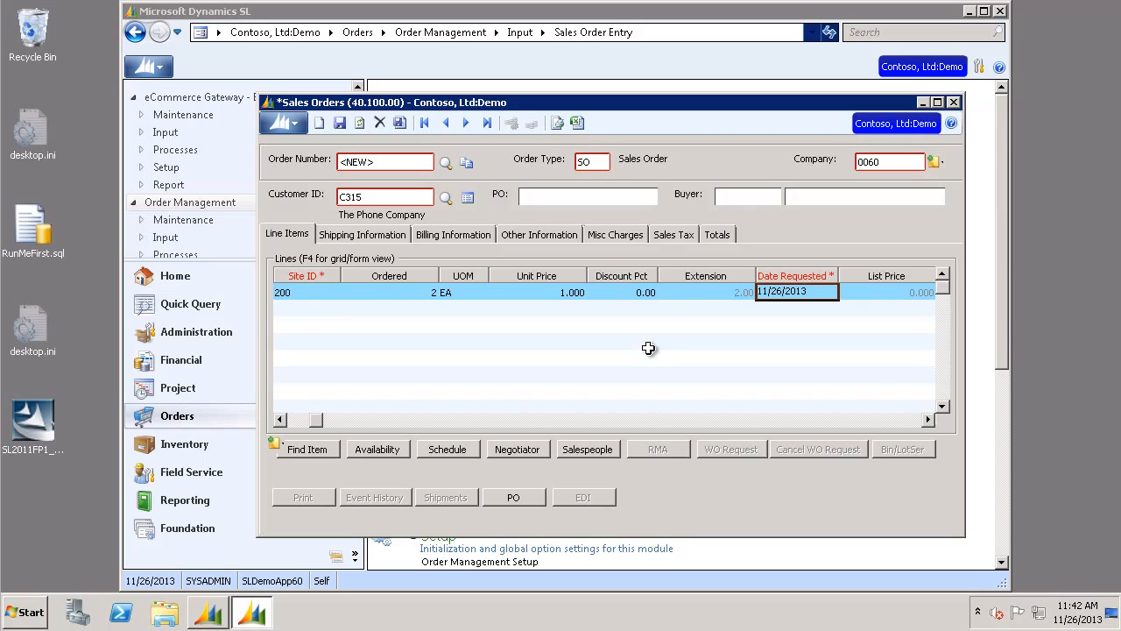
{"action": "key", "text": "Tab"}
{"action": "key", "text": "Tab"}
{"action": "key", "text": "Tab"}
{"action": "key", "text": "Tab"}
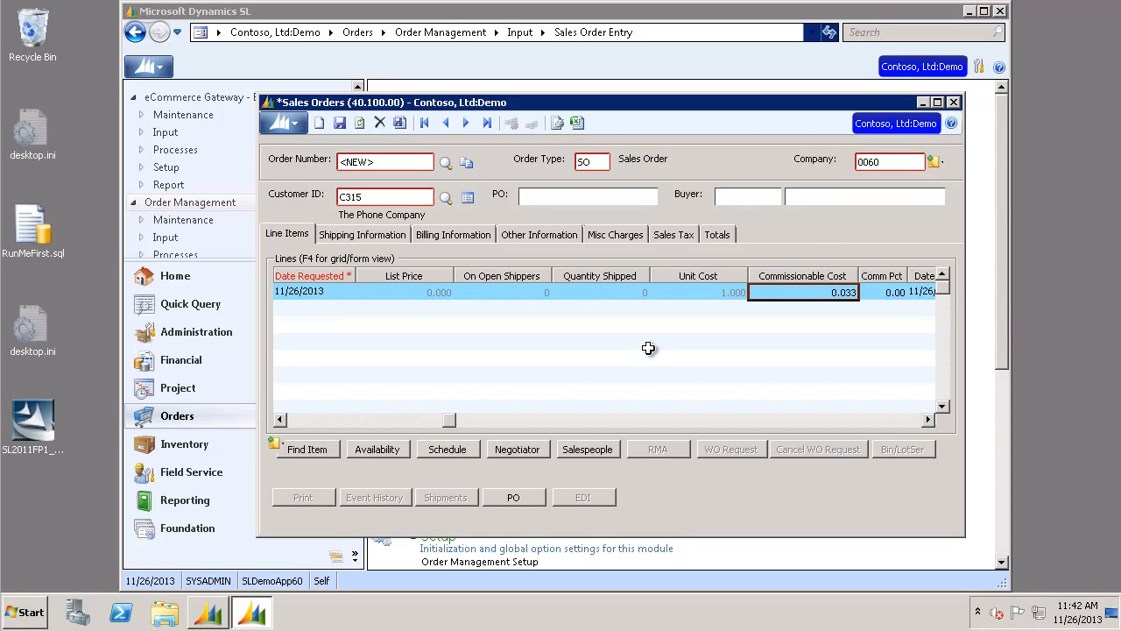
{"action": "key", "text": "Tab"}
{"action": "key", "text": "Tab"}
{"action": "key", "text": "Tab"}
{"action": "key", "text": "Tab"}
{"action": "key", "text": "Tab"}
{"action": "key", "text": "Tab"}
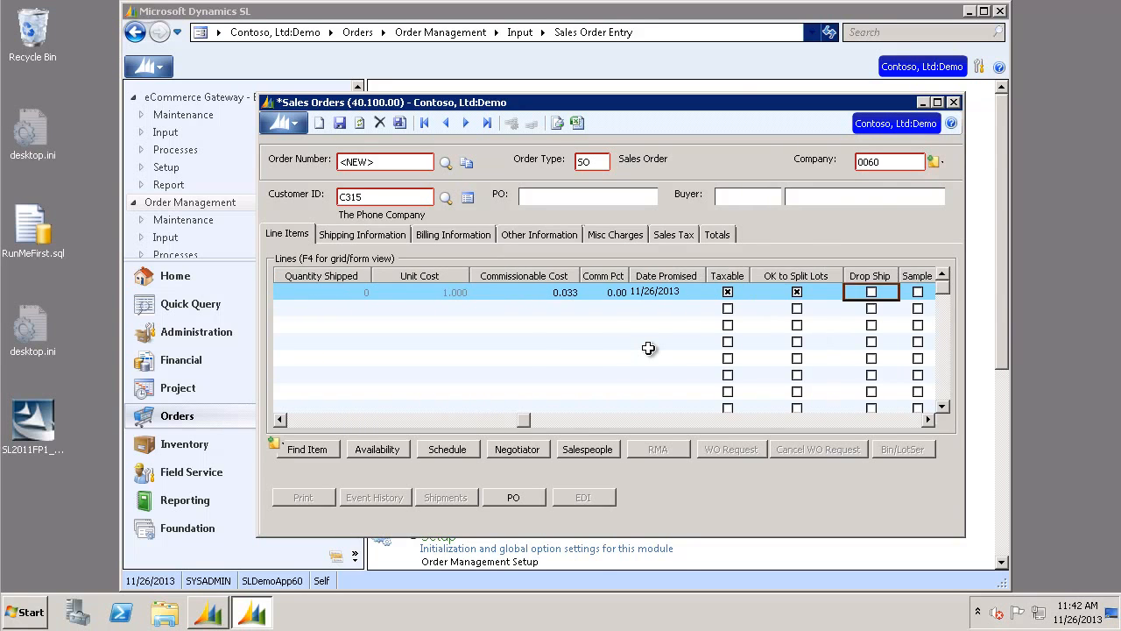
{"action": "key", "text": "Tab"}
{"action": "key", "text": "Tab"}
{"action": "key", "text": "Tab"}
{"action": "key", "text": "Tab"}
{"action": "key", "text": "Tab"}
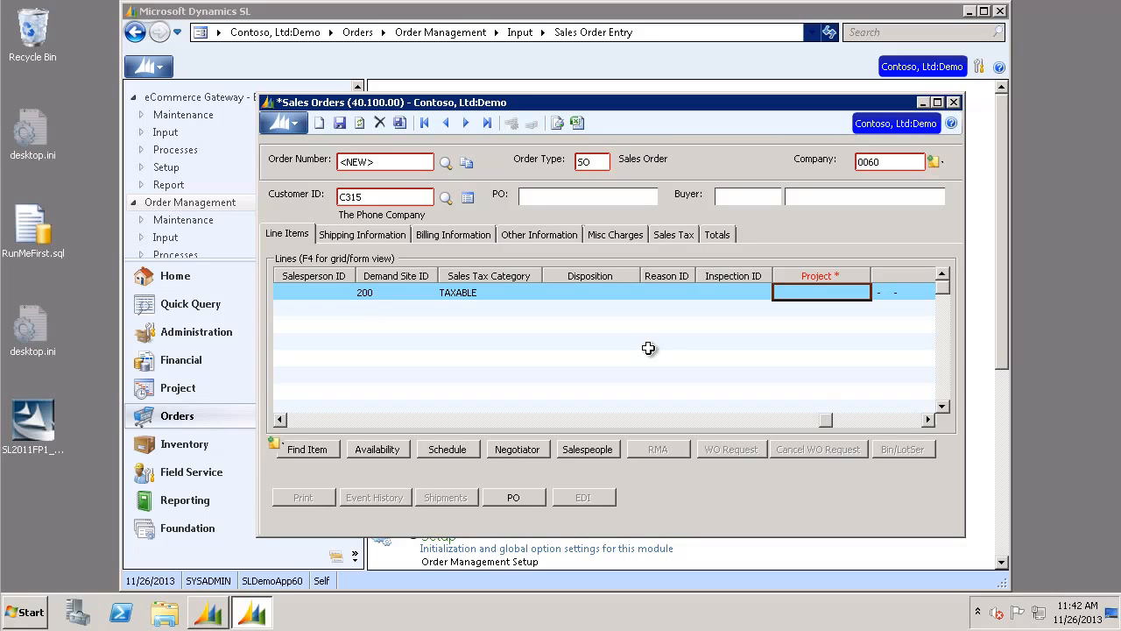
{"action": "key", "text": "Tab"}
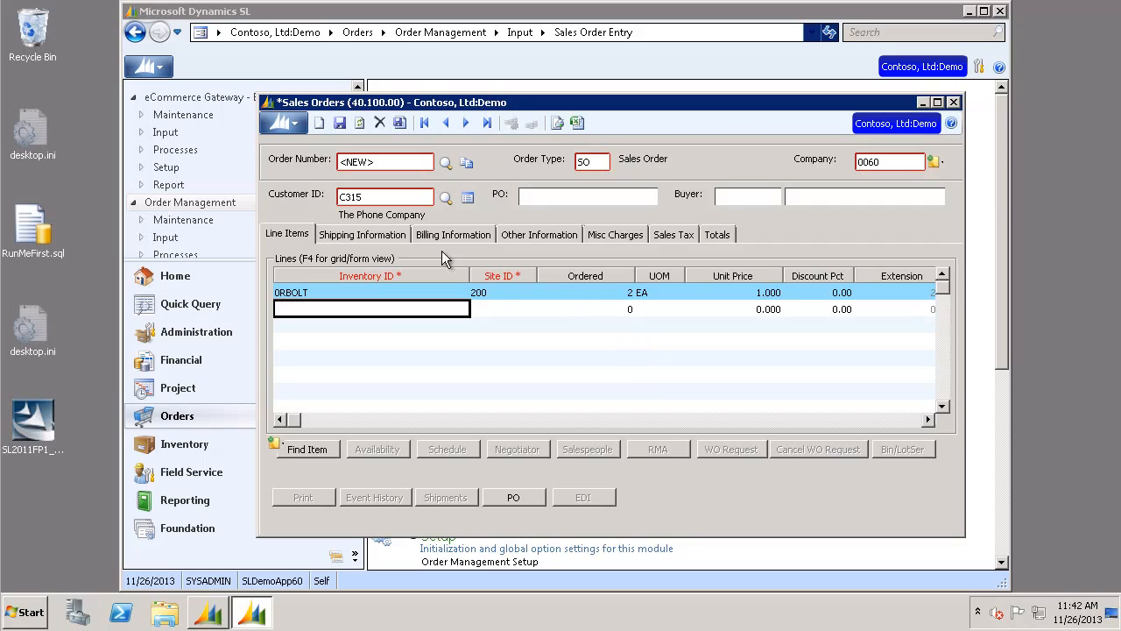
- Set the shipping Ship Via ID to UPS and accept copying it to all open schedules
{"action": "left_click", "coordinate": [399, 238]}
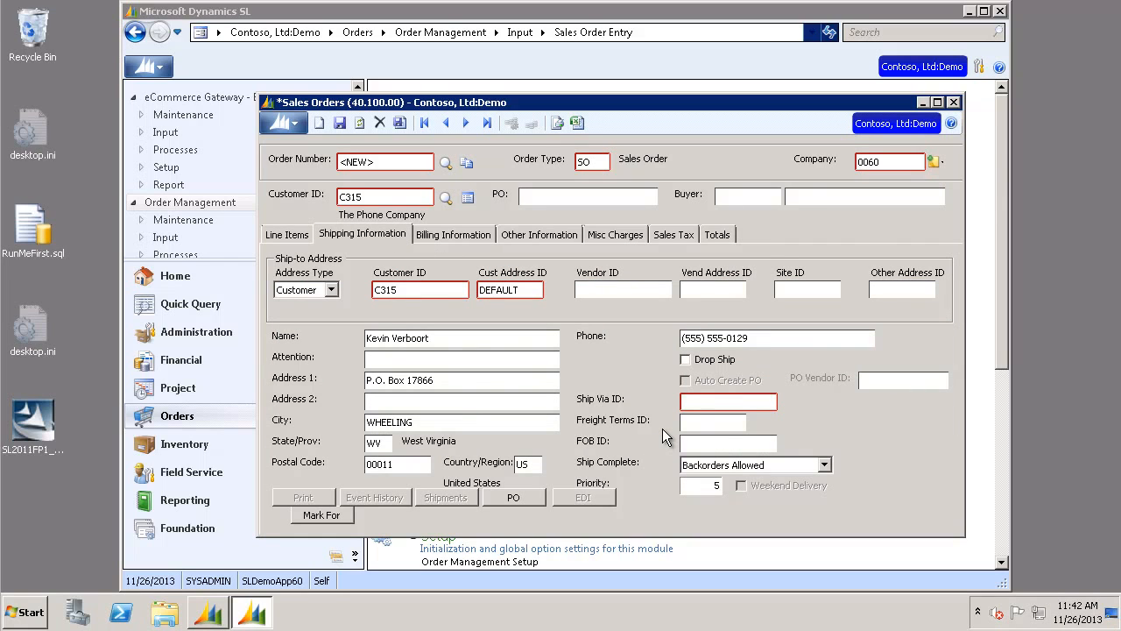
{"action": "left_click", "coordinate": [701, 401]}
{"action": "type", "text": "UPS"}
{"action": "key", "text": "Tab"}
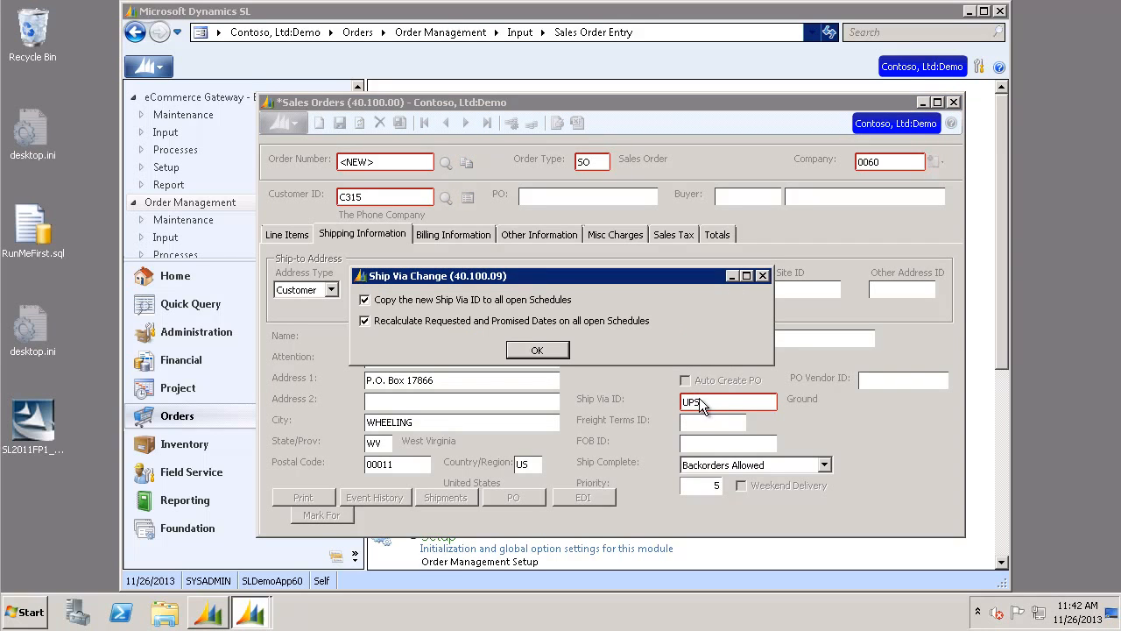
{"action": "left_click", "coordinate": [540, 350]}
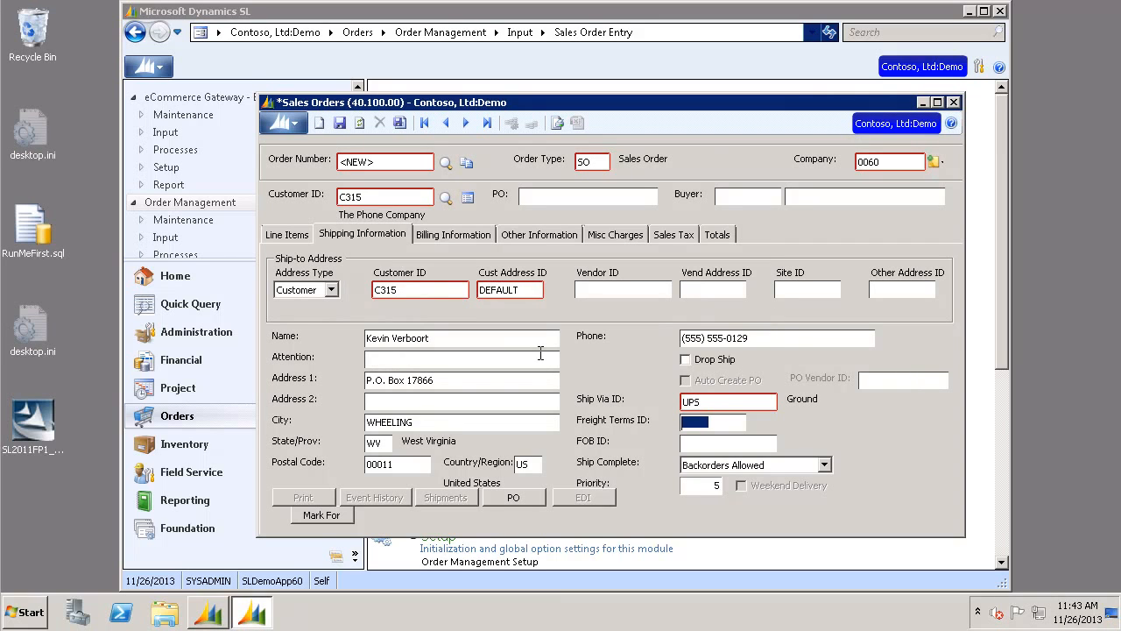
- Save and finish the sales order
{"action": "left_click", "coordinate": [340, 122]}
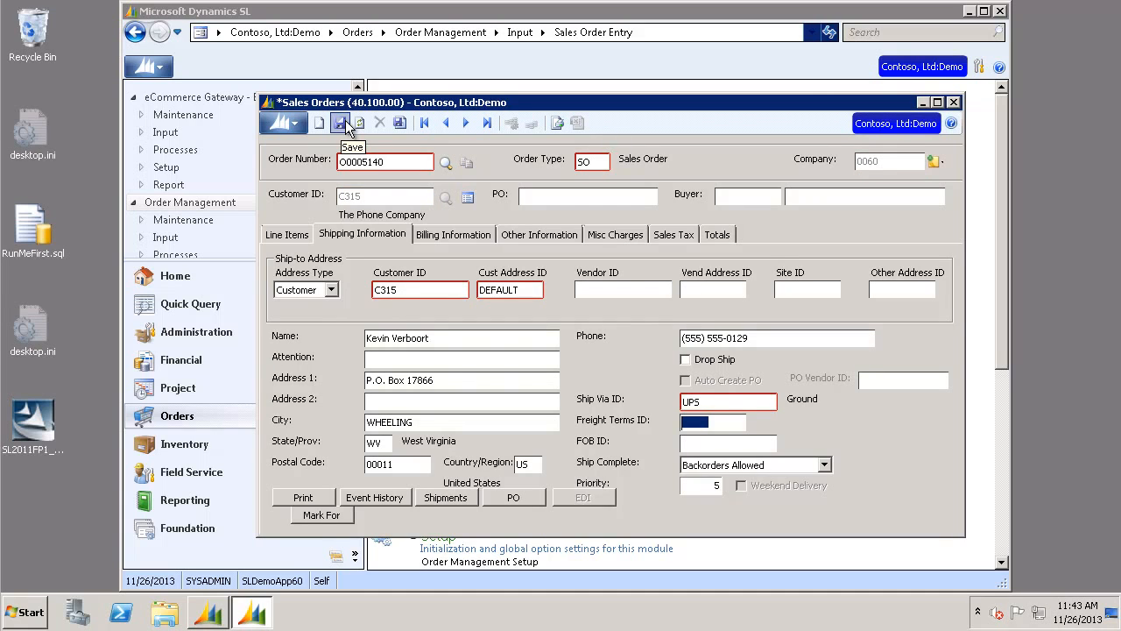
{"action": "left_click", "coordinate": [401, 123]}
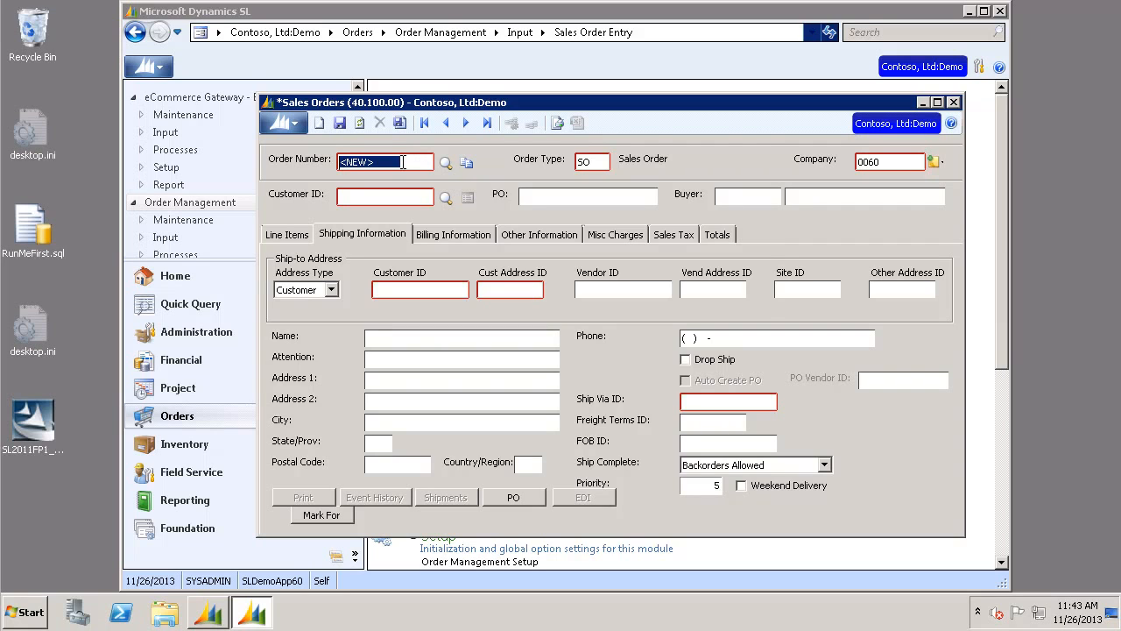
- Reopen order O0005140 from the order list and review its Other Information details
{"action": "double_click", "coordinate": [402, 161]}
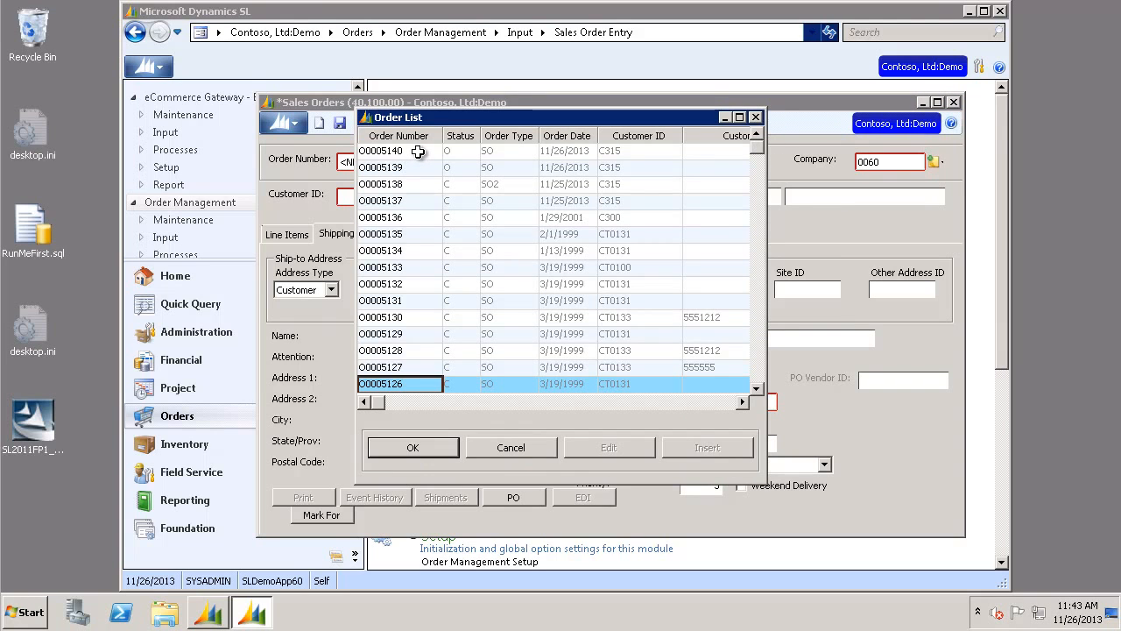
{"action": "left_click", "coordinate": [419, 151]}
{"action": "left_click", "coordinate": [436, 446]}
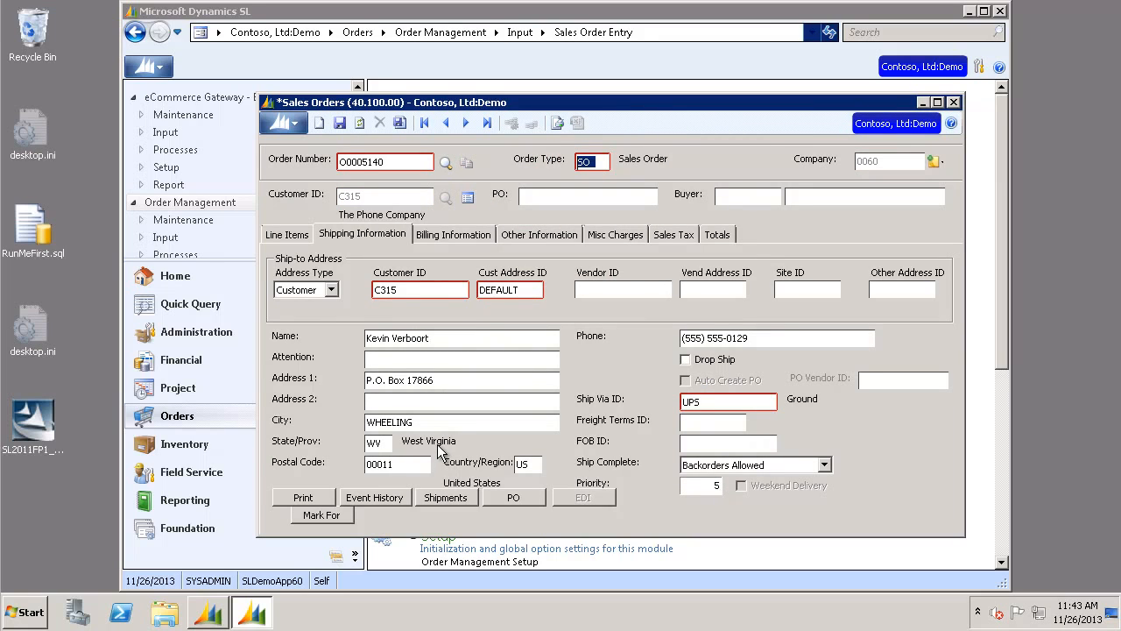
{"action": "left_click", "coordinate": [550, 234]}
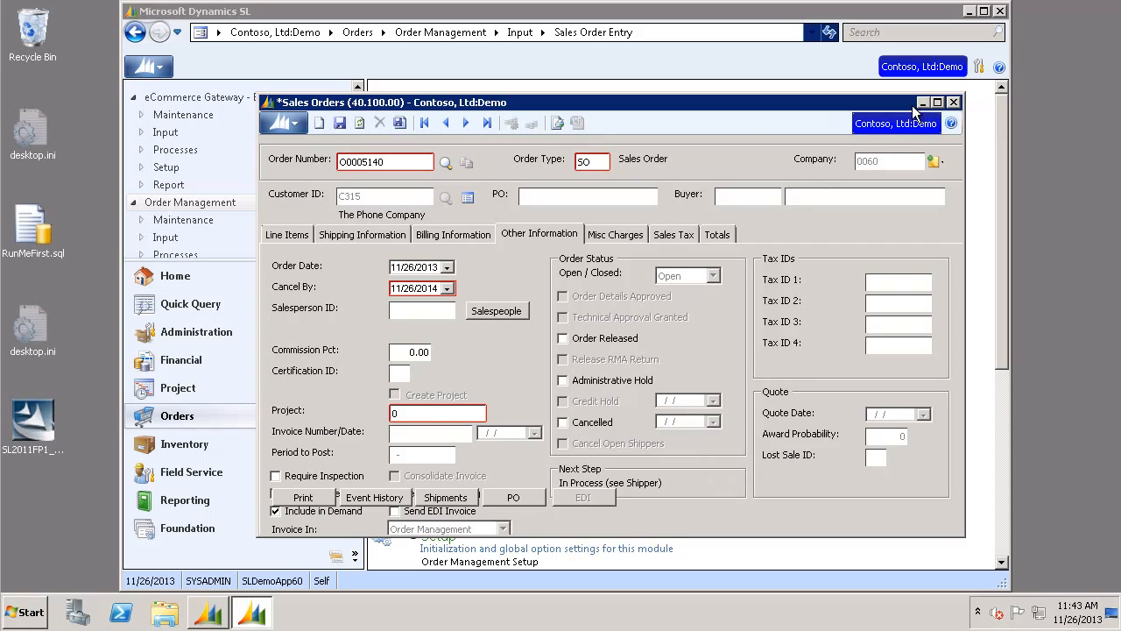
- Close the sales order screen and open Process Manager and then the Shippers screen
{"action": "left_click", "coordinate": [953, 101]}
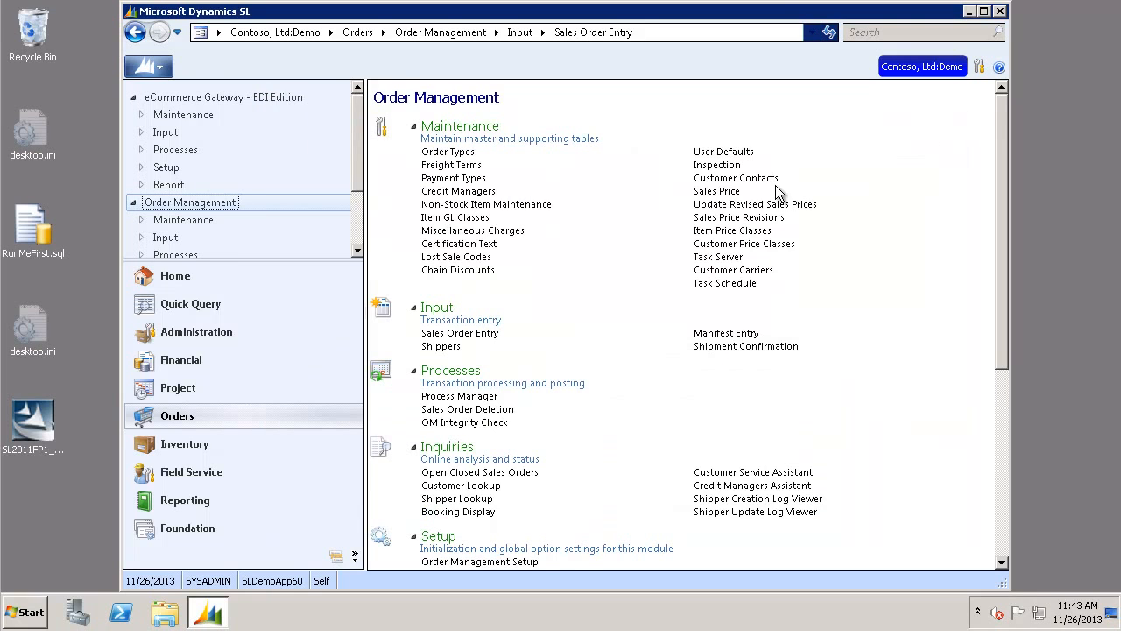
{"action": "left_click", "coordinate": [486, 399]}
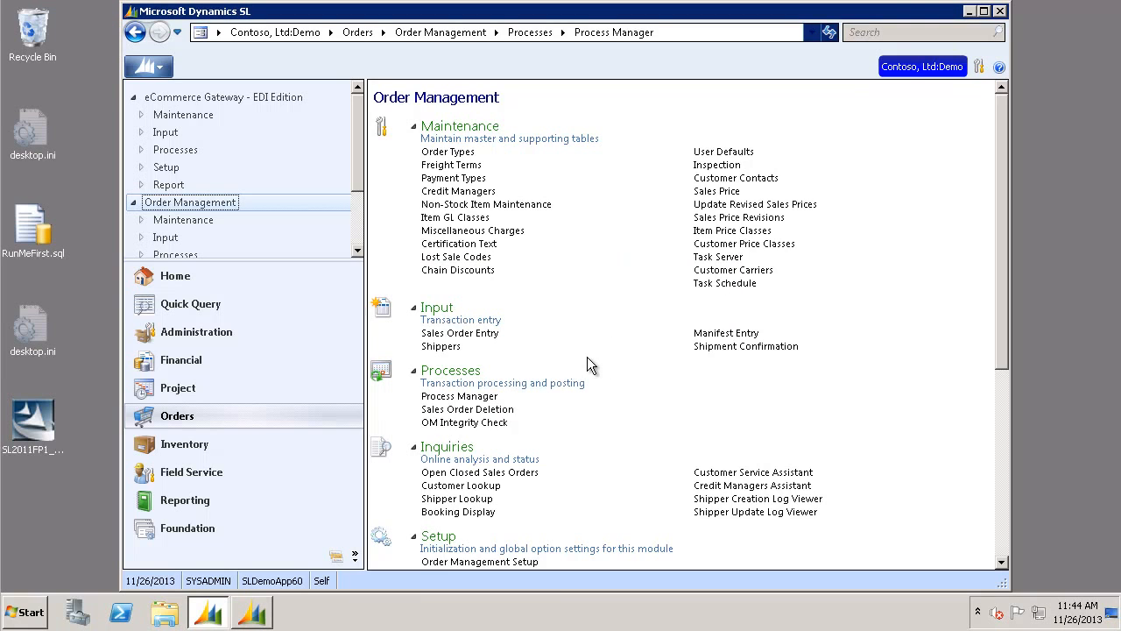
{"action": "left_click", "coordinate": [451, 346]}
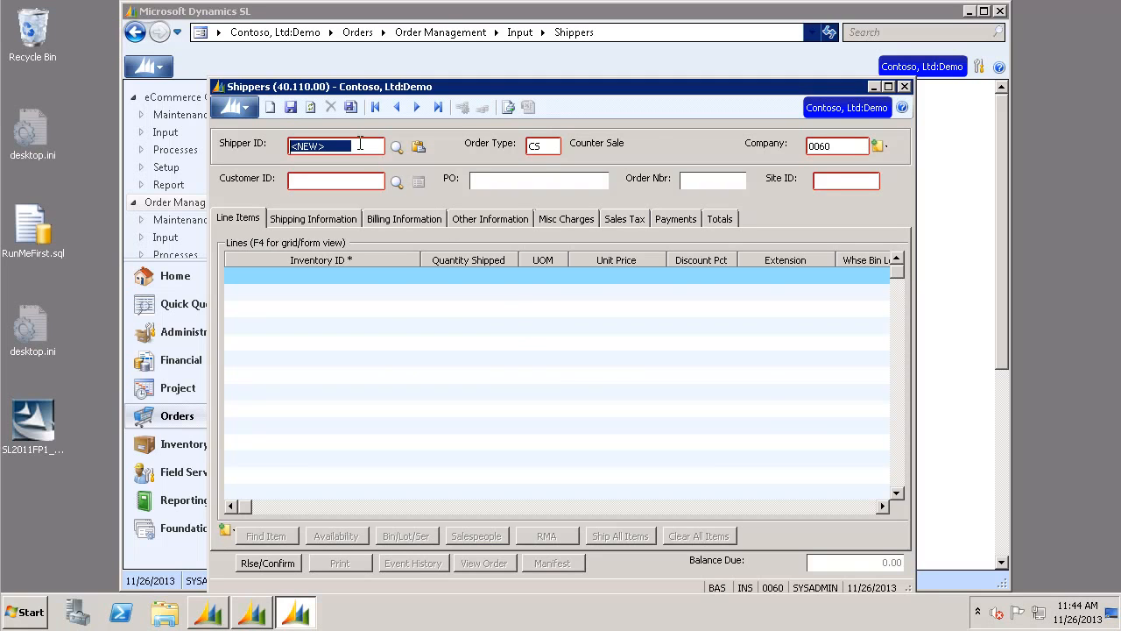
- Look up and load shipper S0009867 from the shipper list
{"action": "key", "text": "F3"}
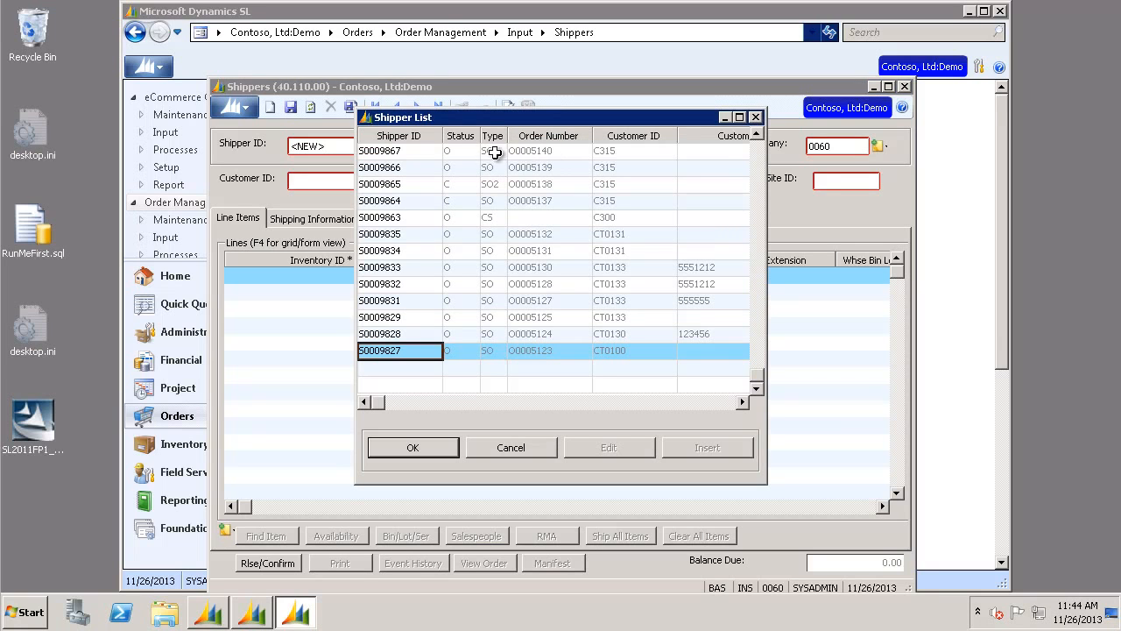
{"action": "left_click", "coordinate": [411, 155]}
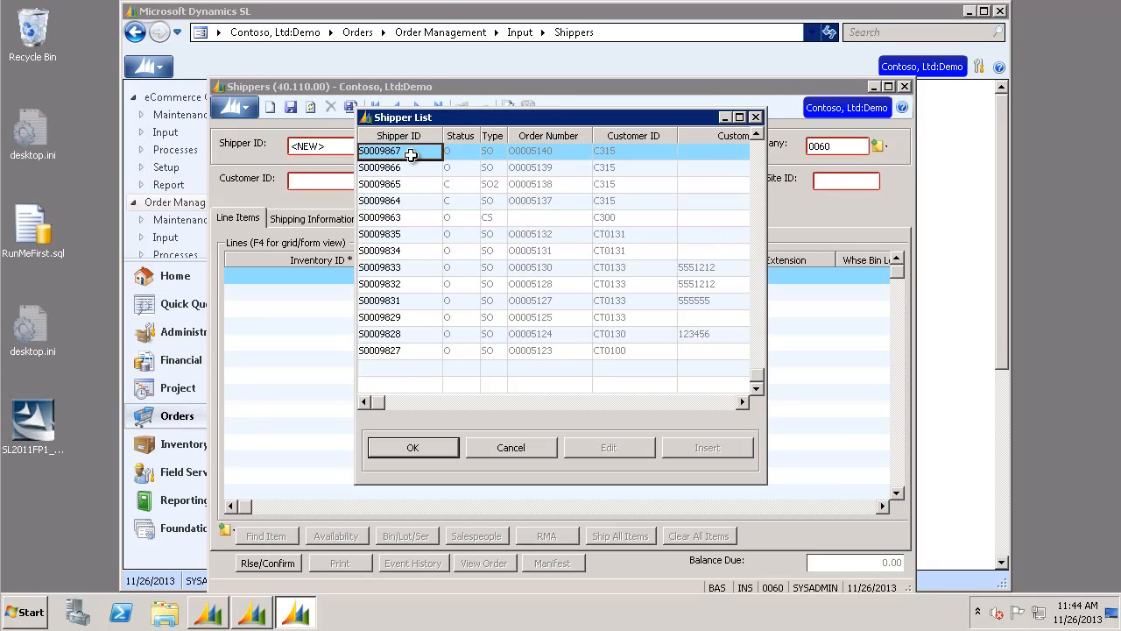
{"action": "left_click", "coordinate": [426, 449]}
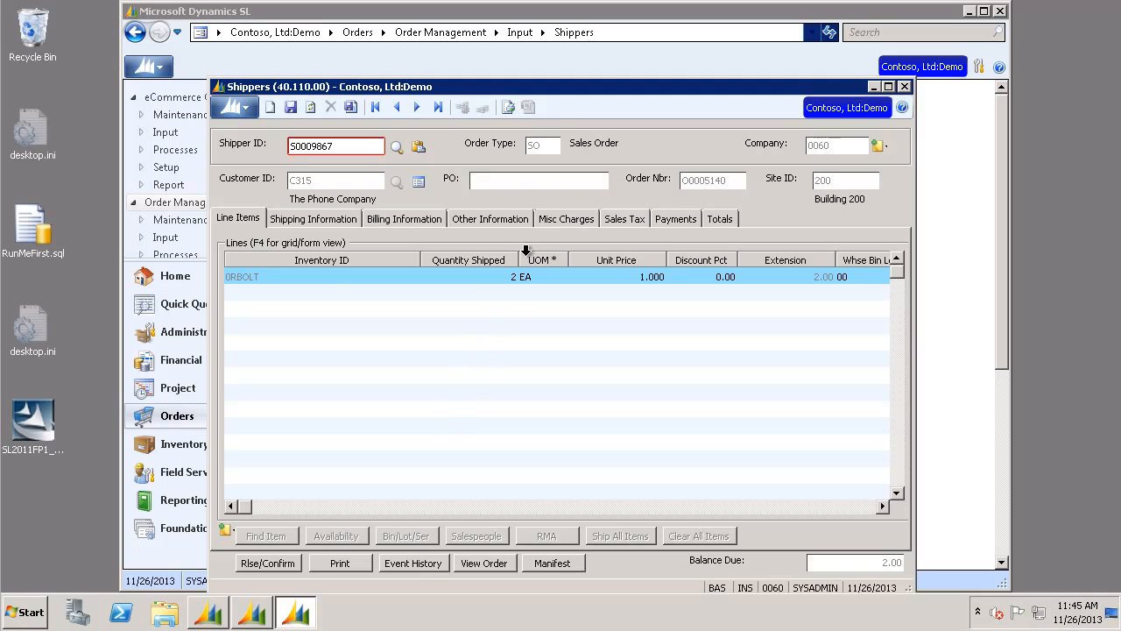
- Print the shipper's Packing Slip to the standard printer
{"action": "left_click", "coordinate": [513, 219]}
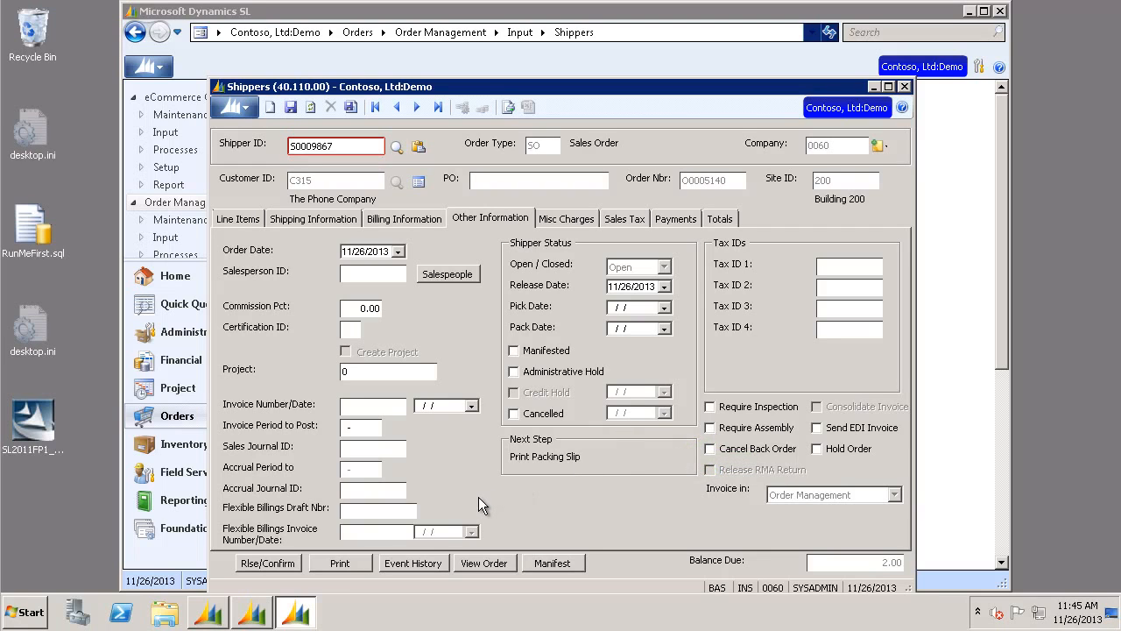
{"action": "left_click", "coordinate": [348, 563]}
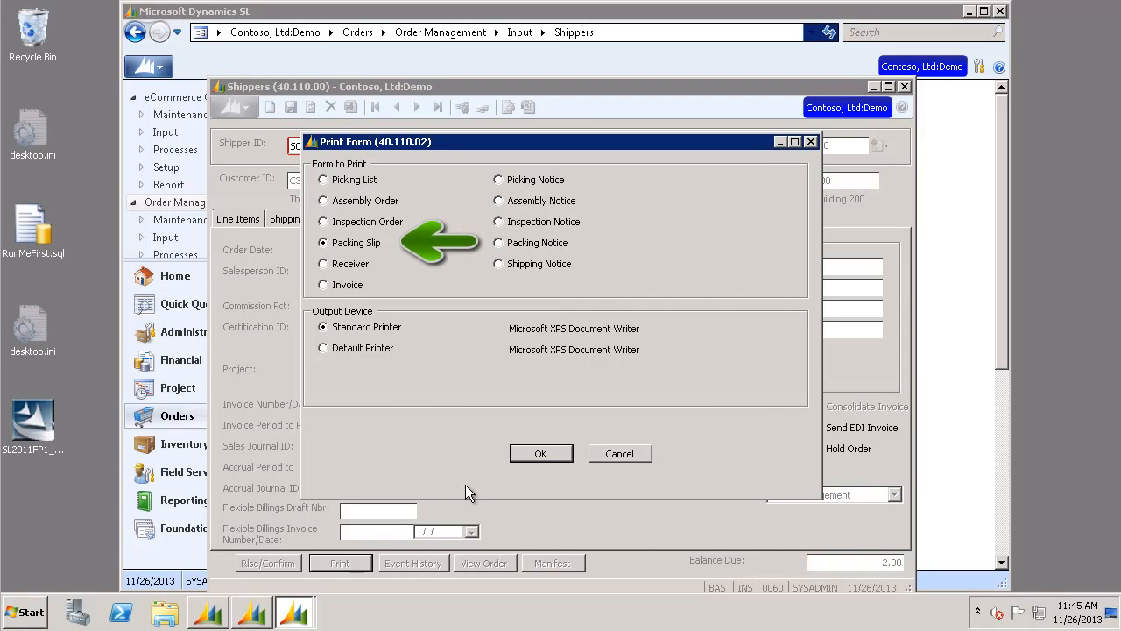
{"action": "left_click", "coordinate": [564, 453]}
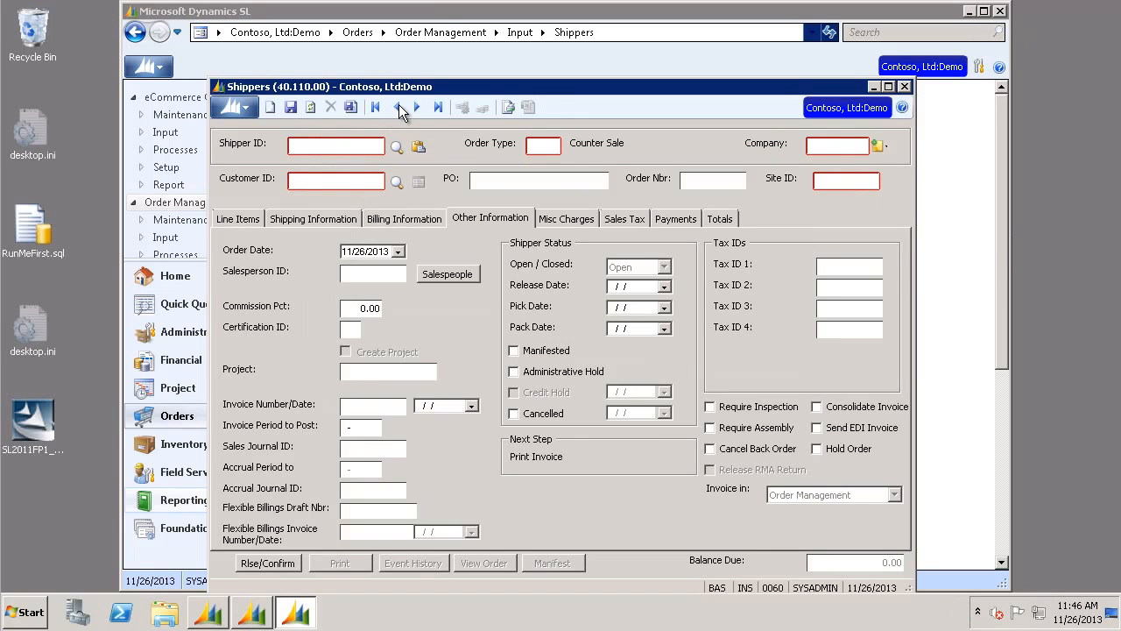
- Browse to the previous shipper record
{"action": "left_click", "coordinate": [398, 106]}
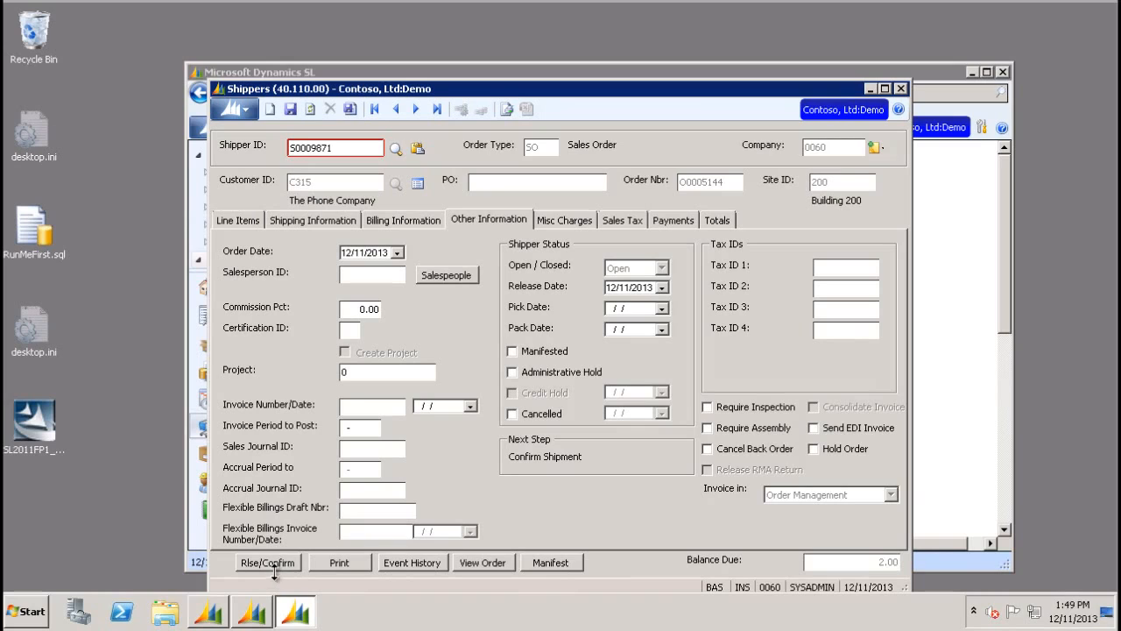
- Confirm shipping for shipper S0009871, reload the record, and finish it to update the shipper
{"action": "left_click", "coordinate": [277, 563]}
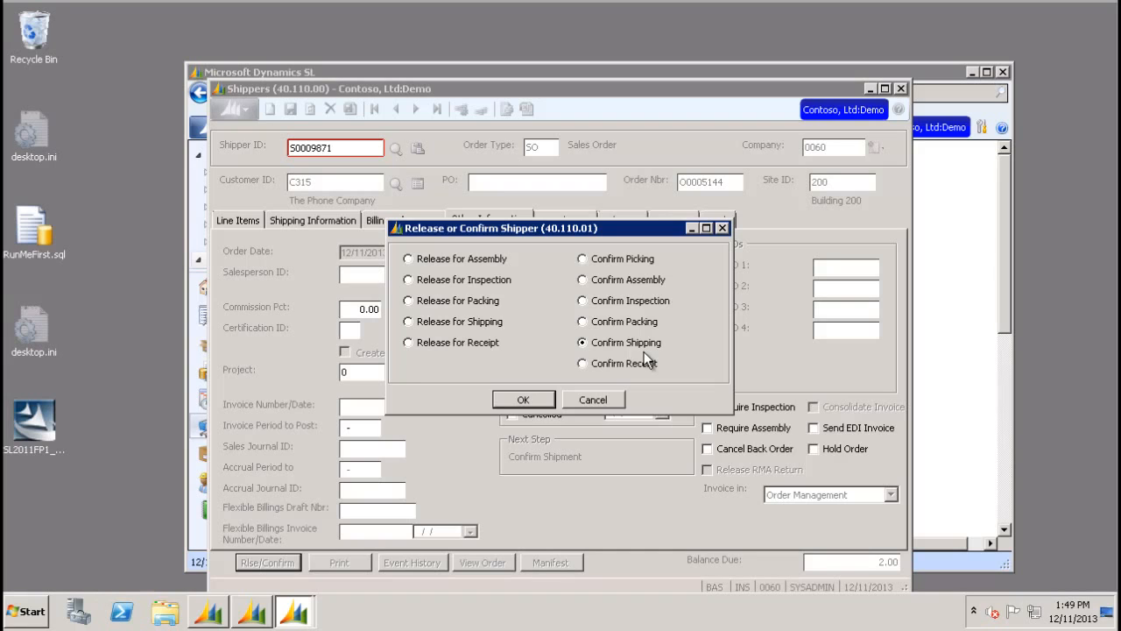
{"action": "left_click", "coordinate": [523, 400]}
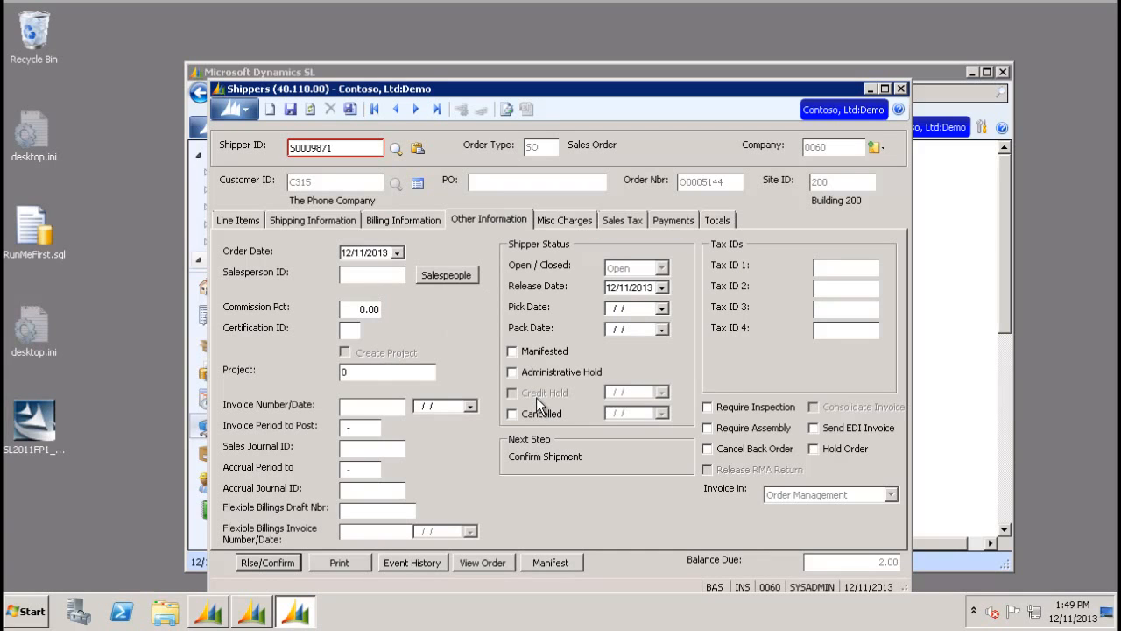
{"action": "left_click", "coordinate": [417, 109]}
{"action": "left_click", "coordinate": [396, 109]}
{"action": "left_click", "coordinate": [351, 108]}
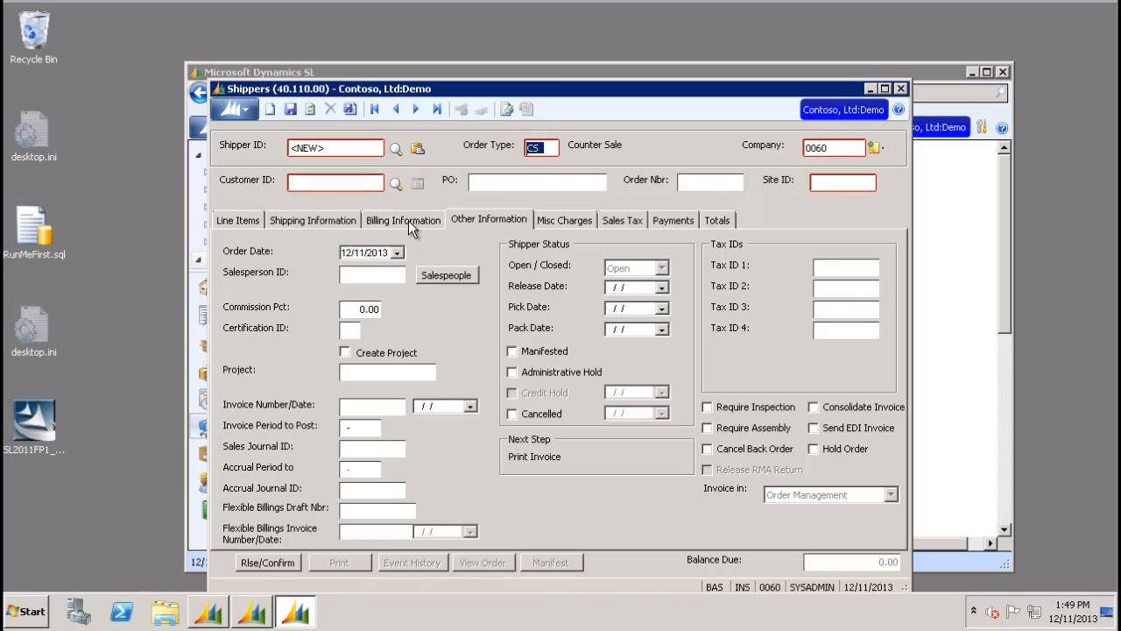
- Look up and reload shipper S0009871 from the shipper list to check its status
{"action": "key", "text": "F3"}
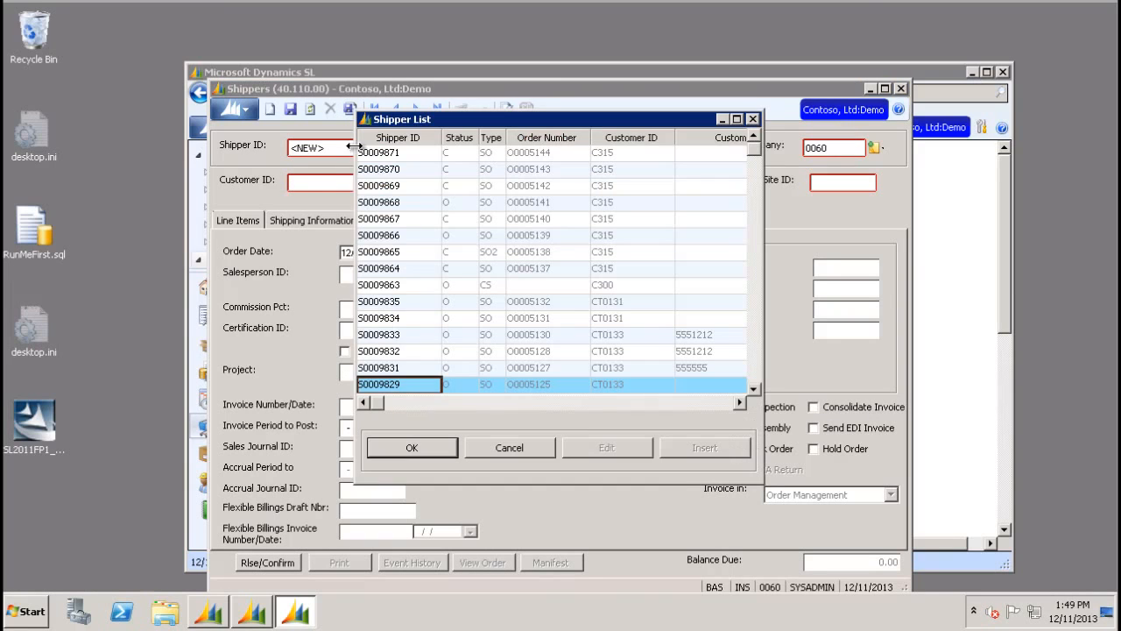
{"action": "left_click", "coordinate": [415, 159]}
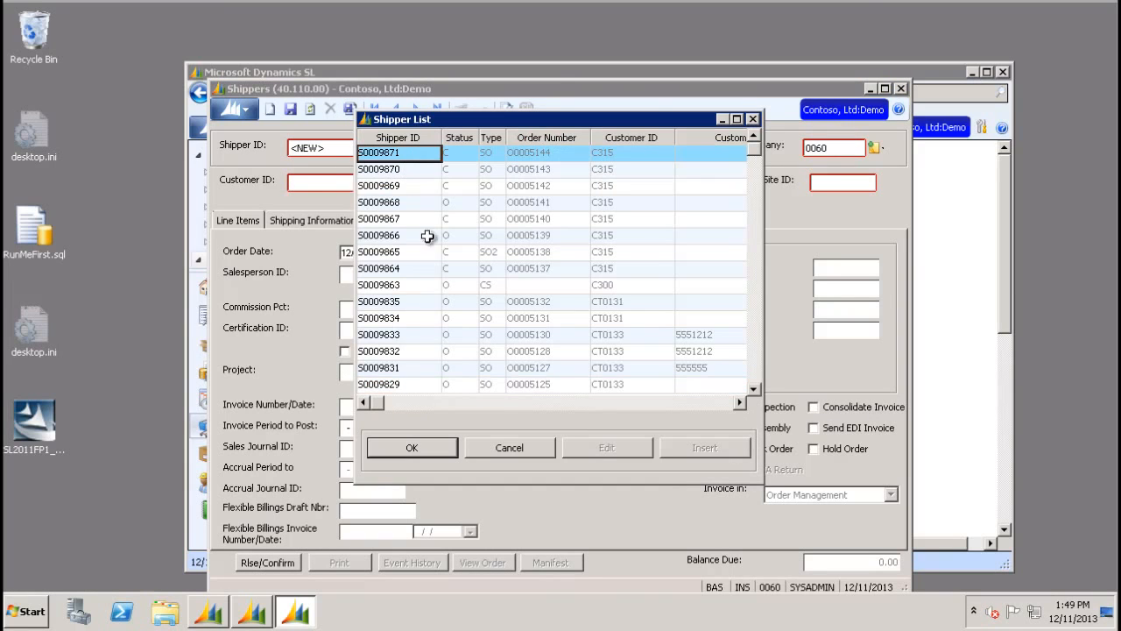
{"action": "left_click", "coordinate": [439, 448]}
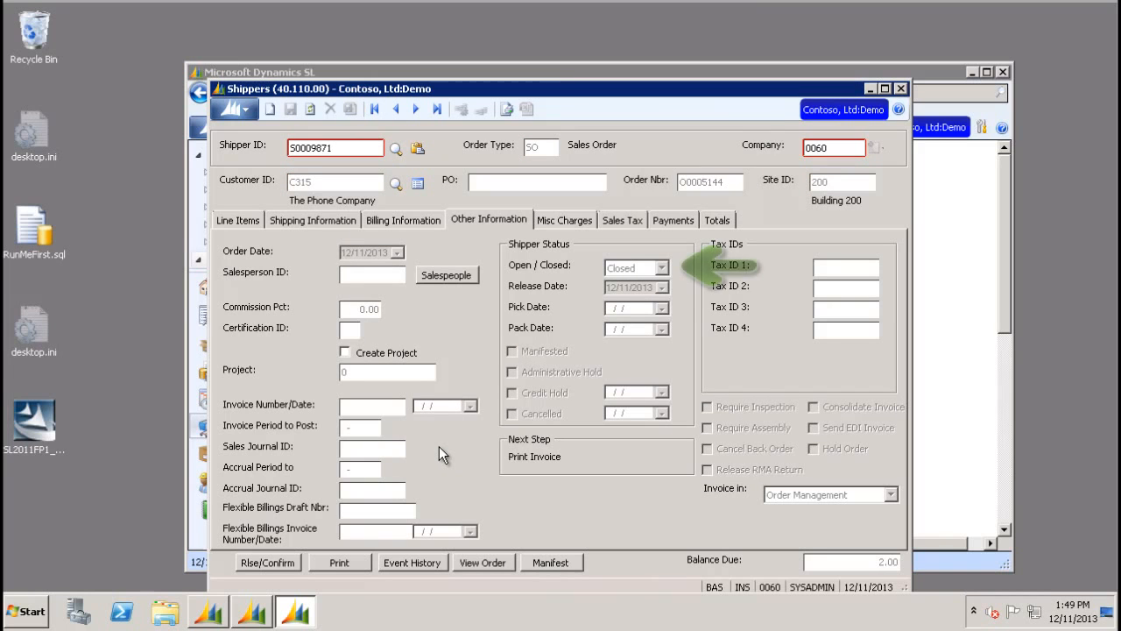